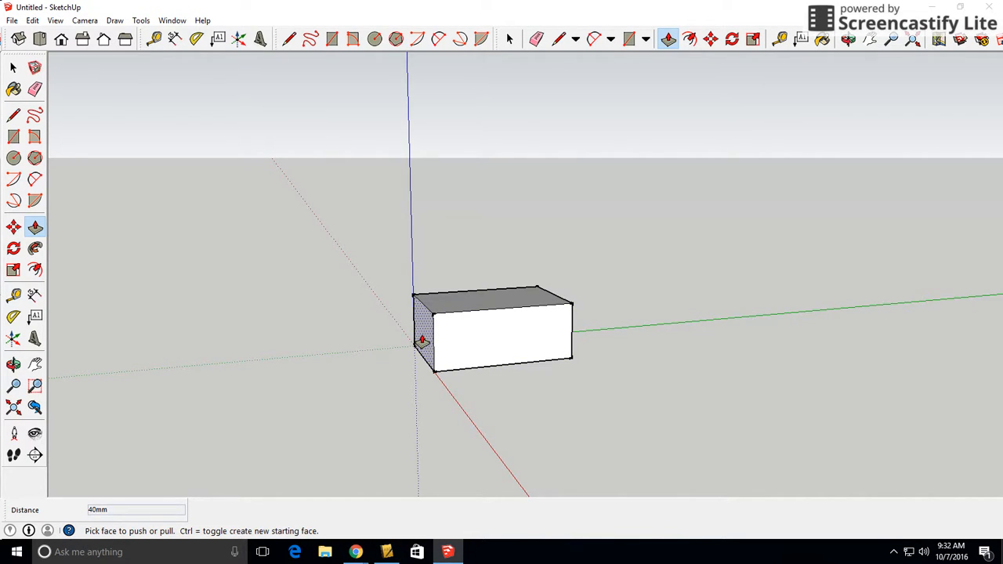
Consult the dimensioned part drawing in the browser and split the block's top face with a crosswise line 30 mm from its far end
middle_drag(536, 365, 517, 291)
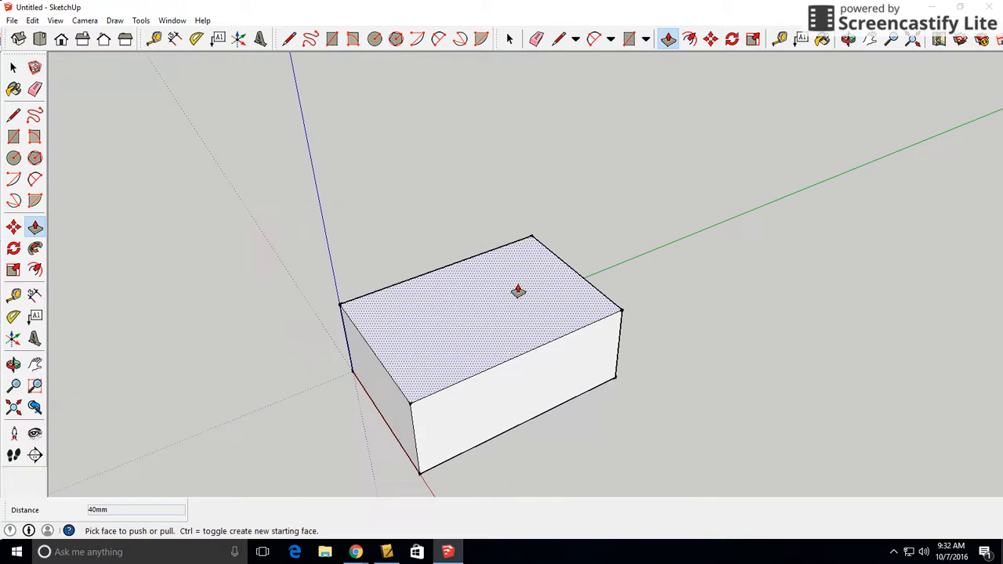
click(14, 115)
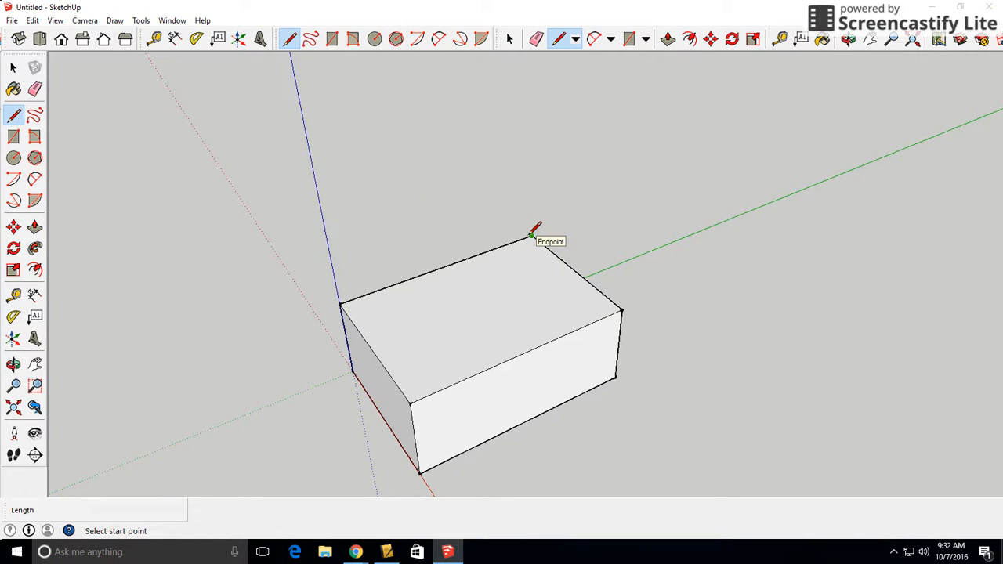
mouse_move(356, 552)
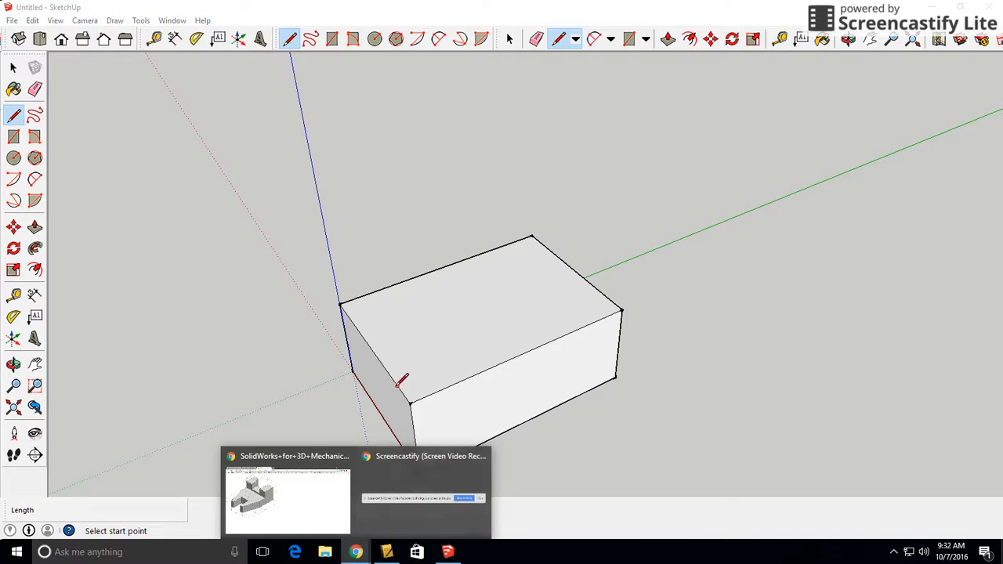
click(269, 504)
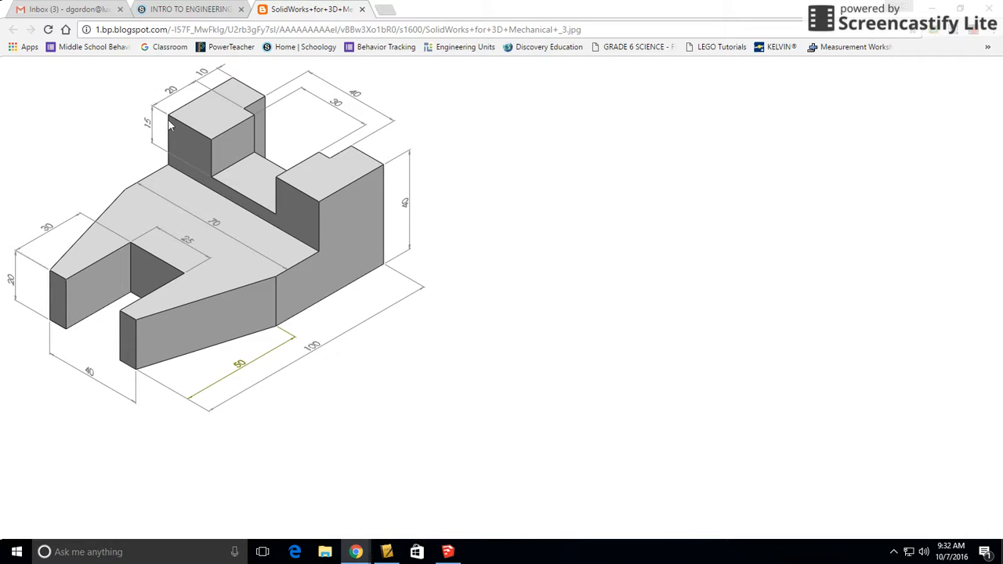
click(448, 552)
click(532, 236)
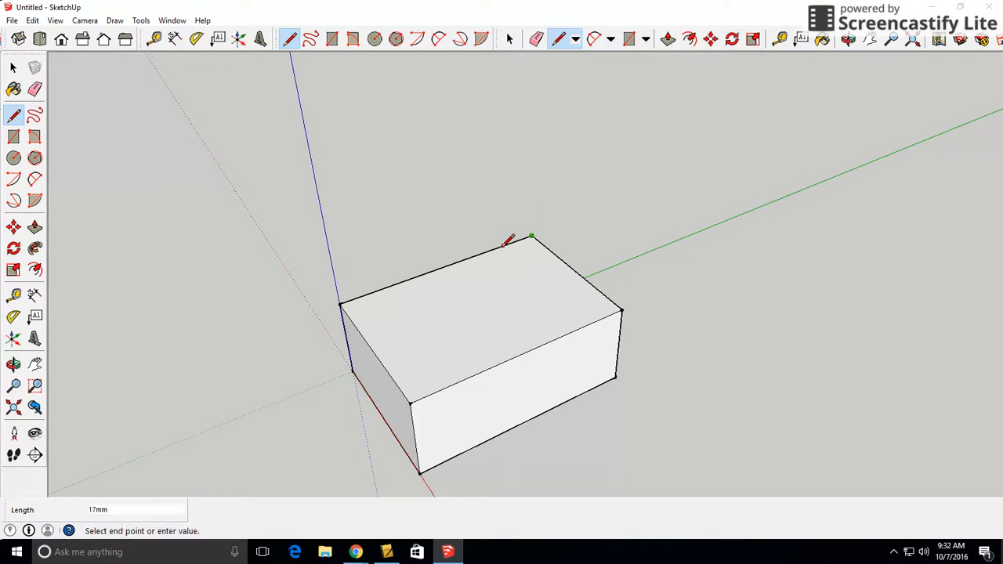
text(30)
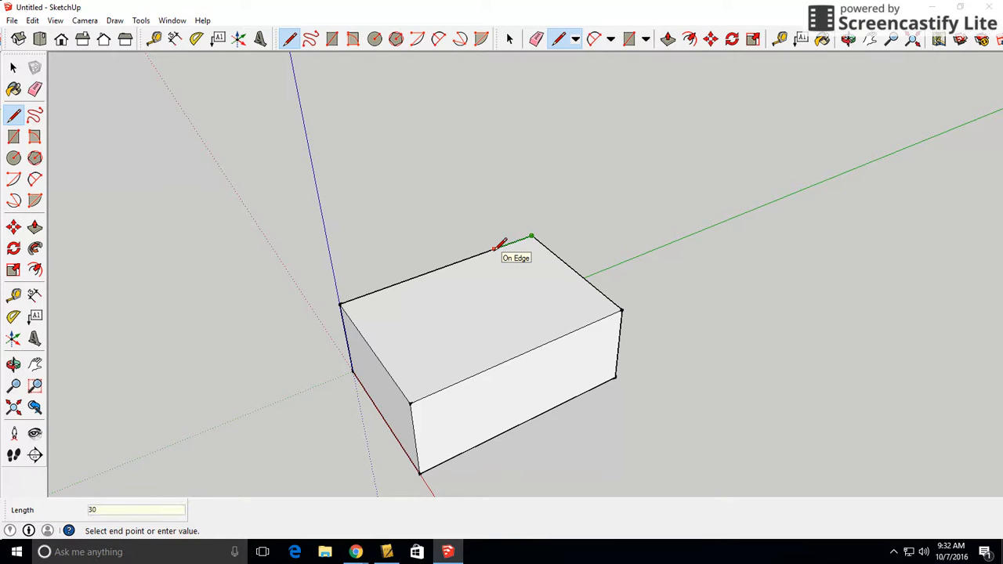
key(Return)
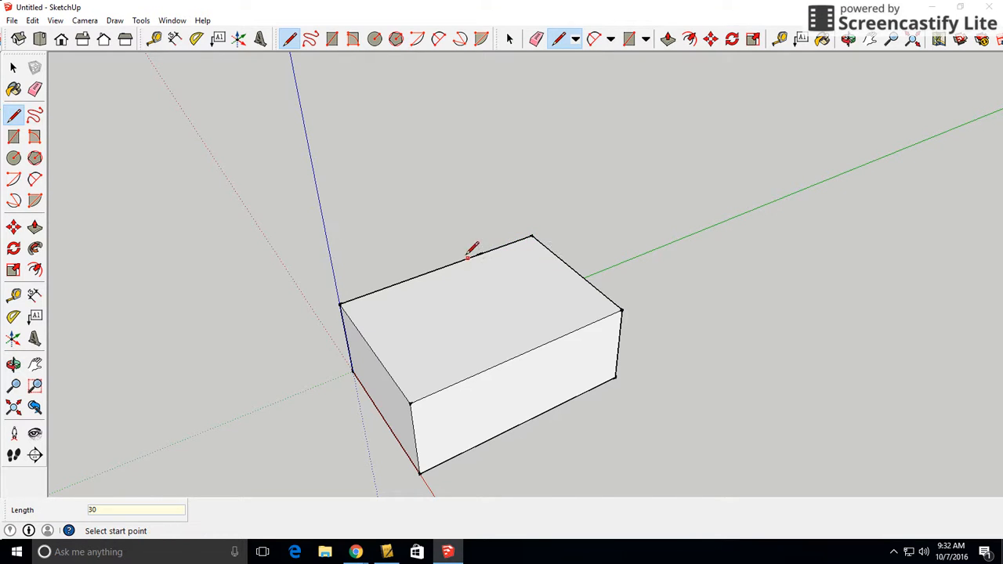
click(481, 253)
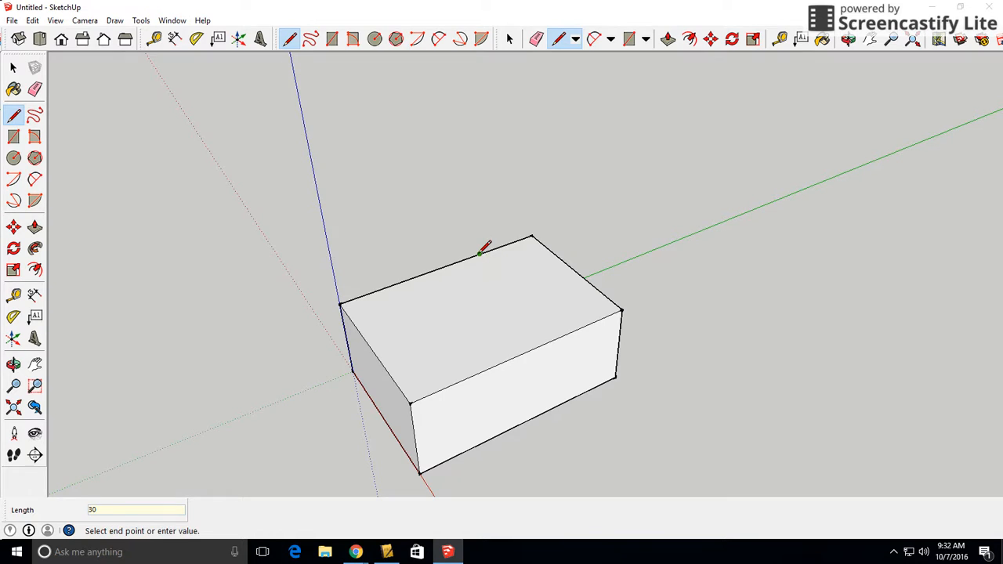
click(565, 335)
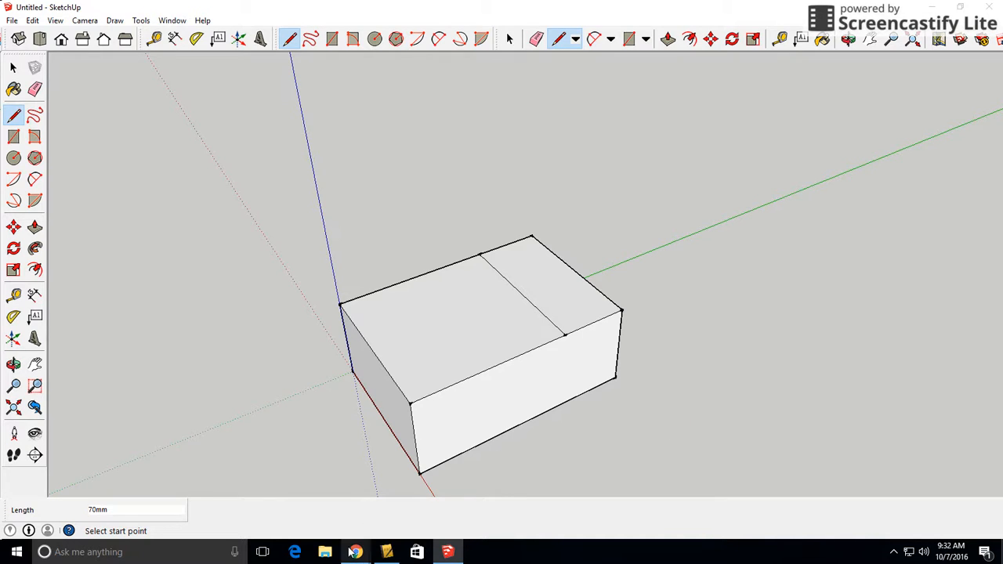
Recheck the part drawing in the browser and push the larger section of the block's top face down 20 mm
mouse_move(356, 552)
click(307, 506)
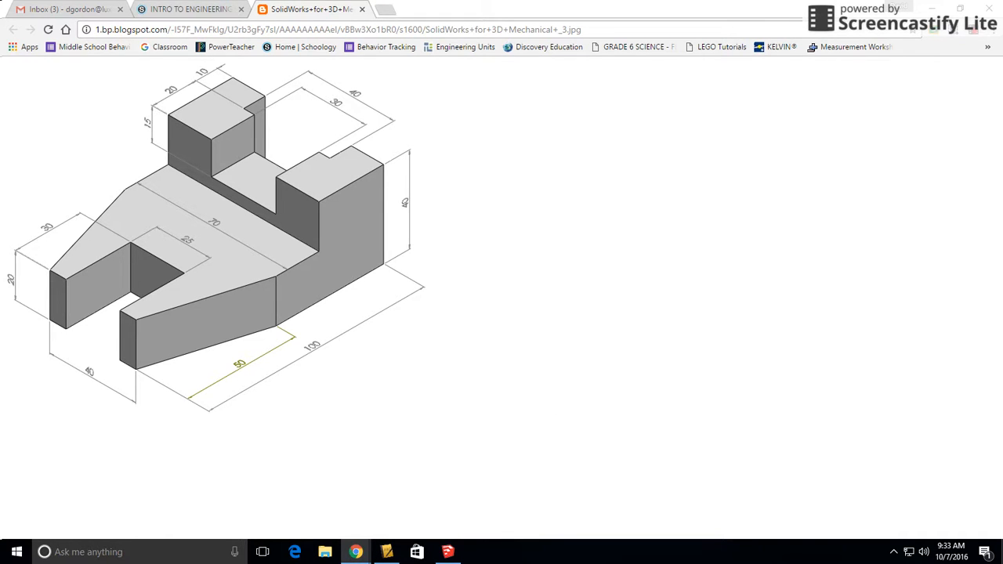
click(447, 552)
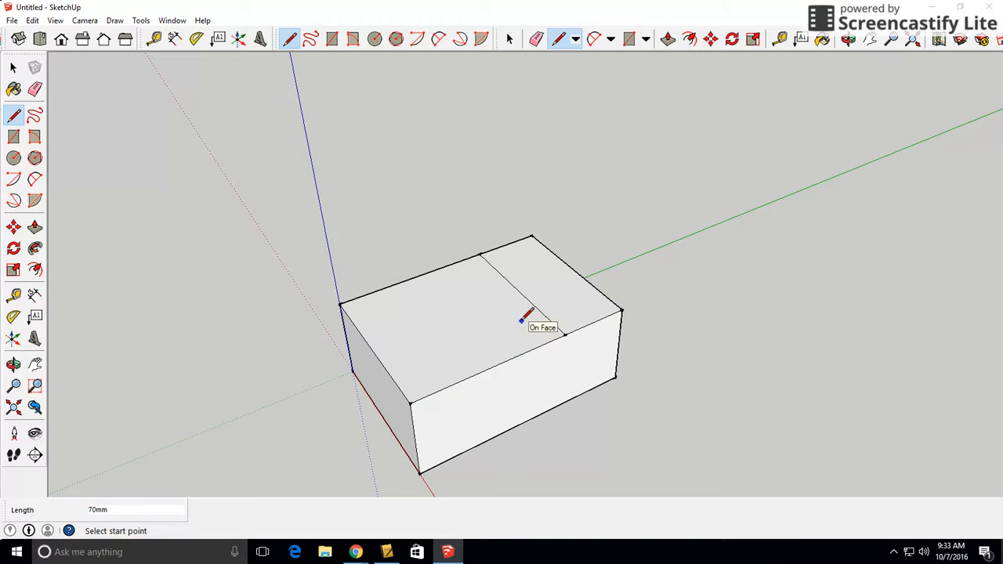
click(154, 39)
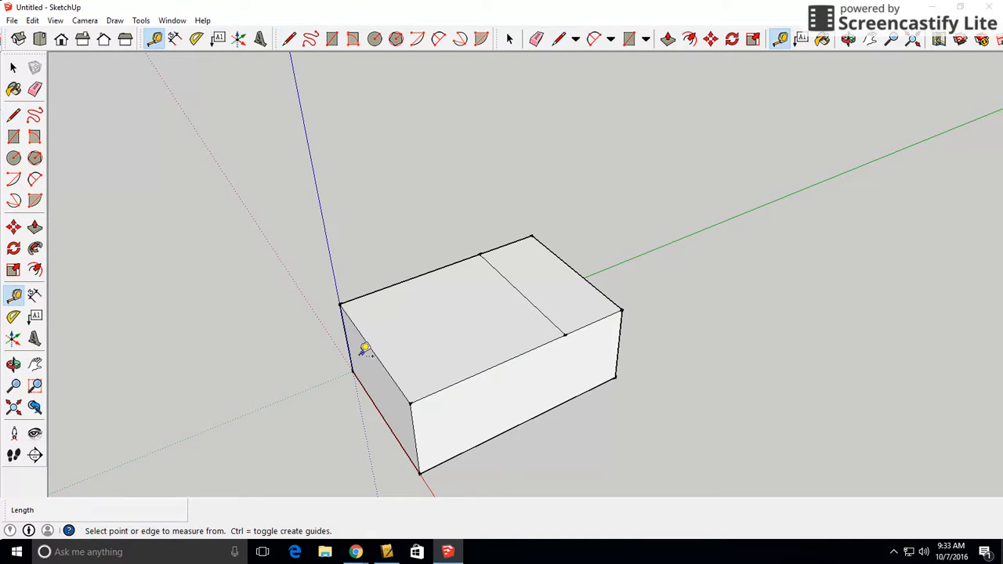
click(353, 369)
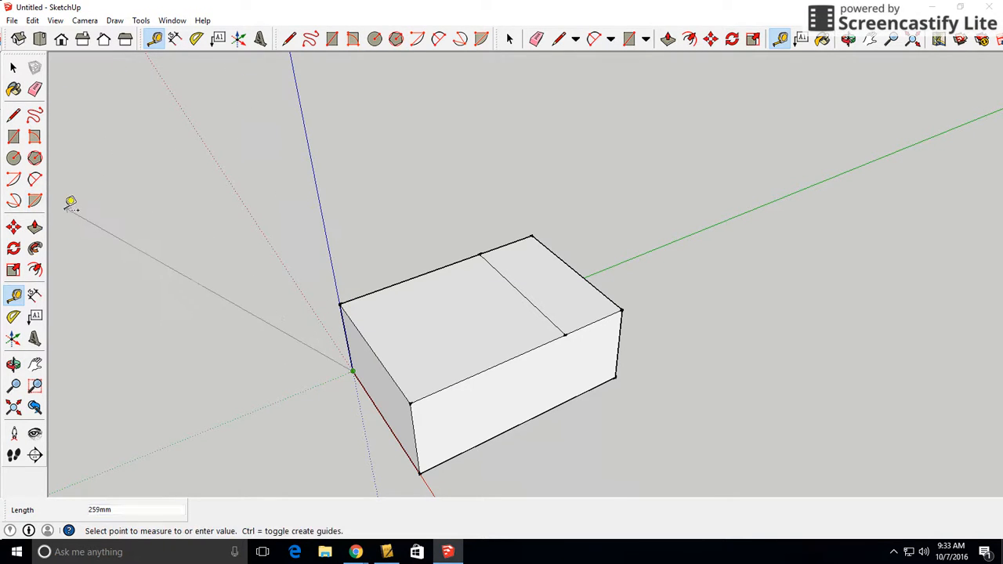
click(35, 230)
click(436, 352)
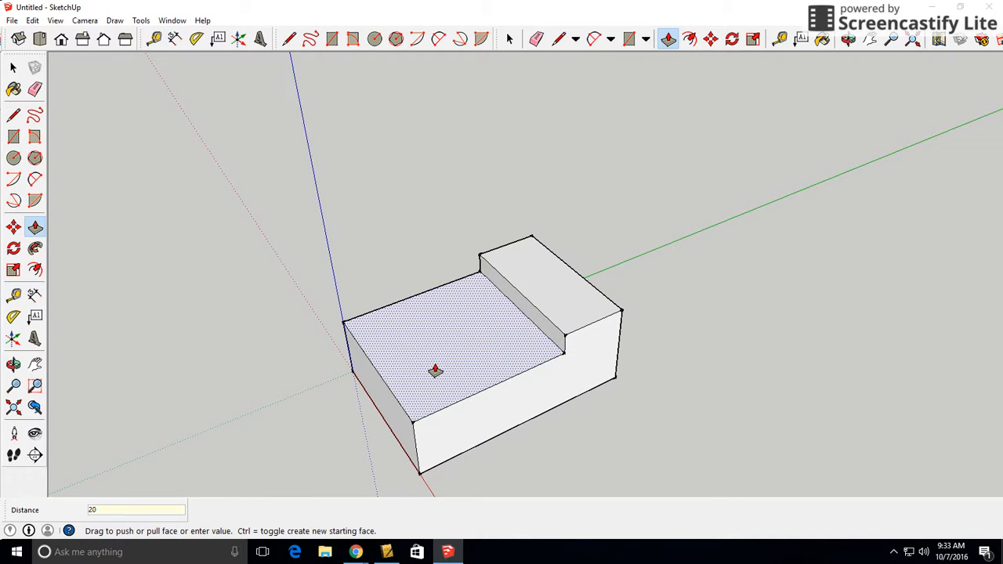
click(435, 370)
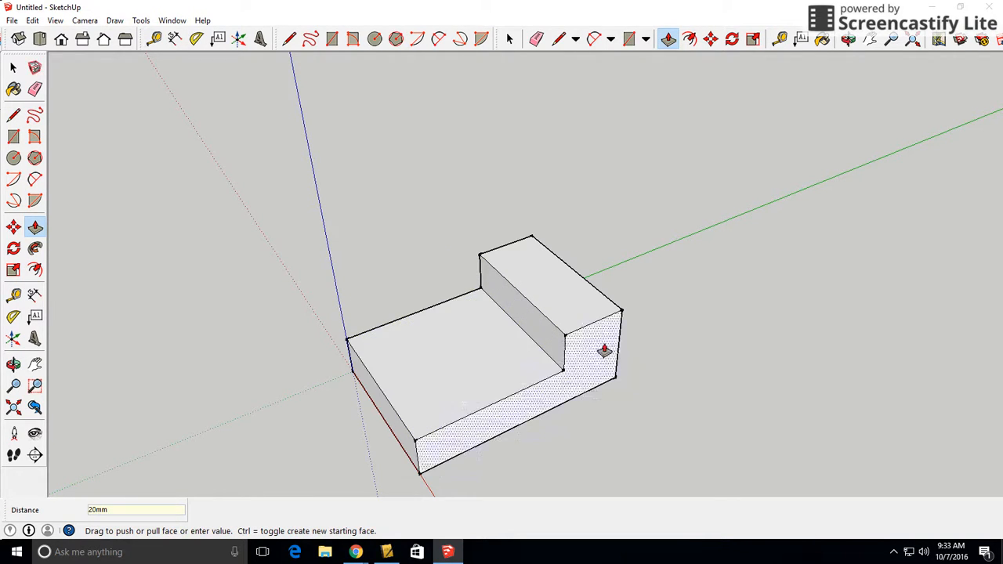
Check the part drawing in the browser and place a lengthwise centre guide 35 mm from the side edge of the raised section's top face
key(o)
drag(667, 383, 683, 316)
middle_drag(683, 316, 725, 340)
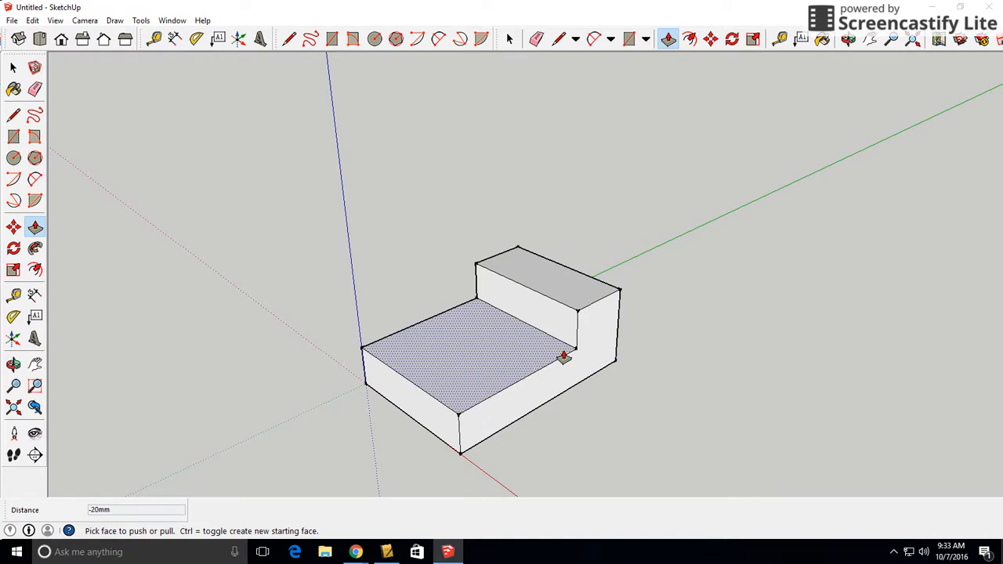
middle_drag(784, 280, 198, 290)
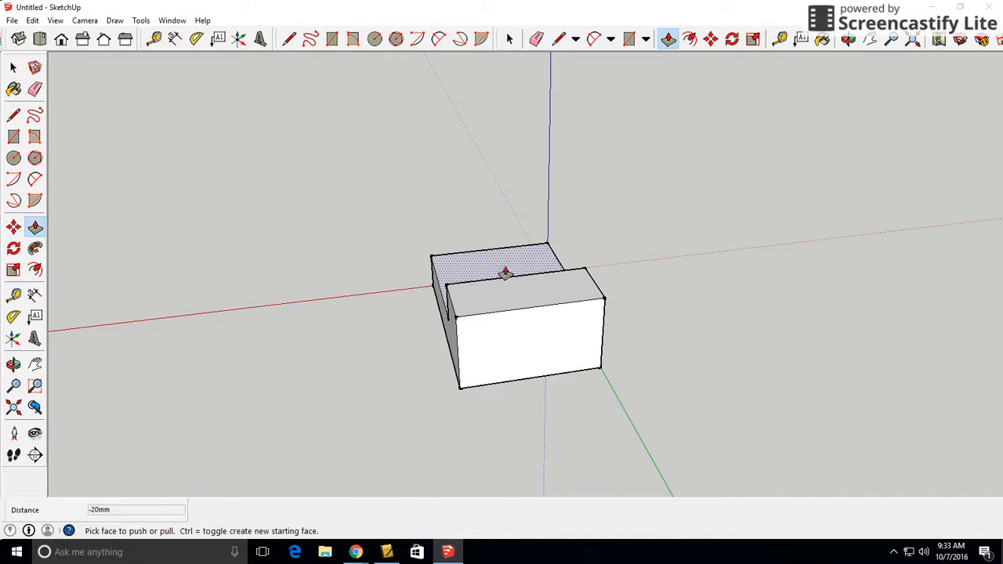
mouse_move(356, 552)
click(292, 505)
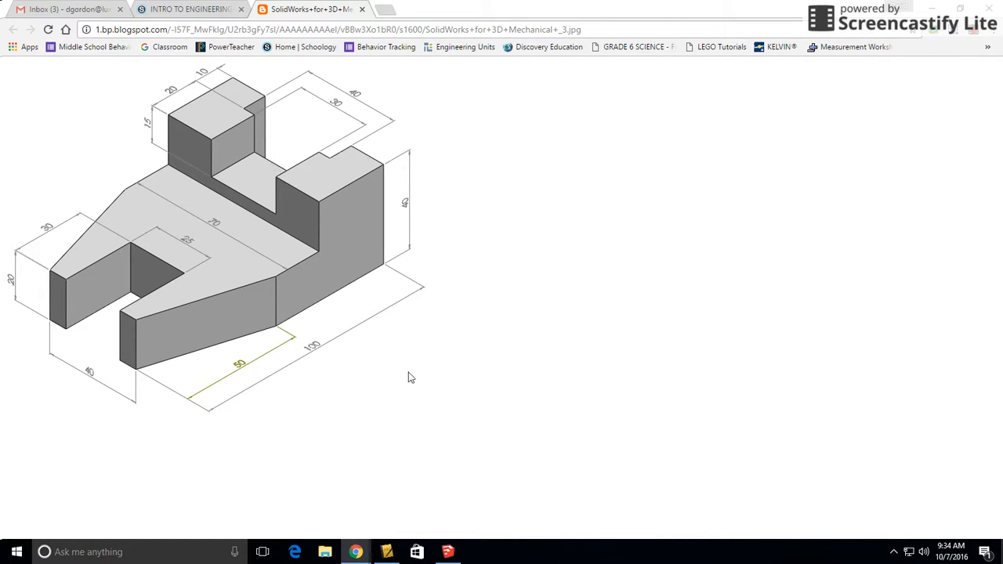
click(447, 551)
middle_drag(396, 339, 493, 347)
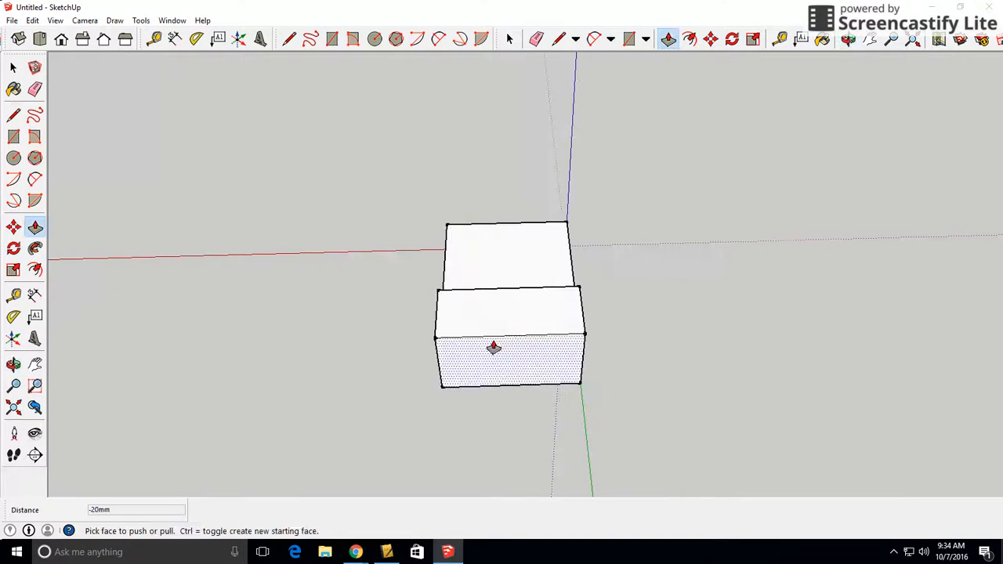
click(782, 40)
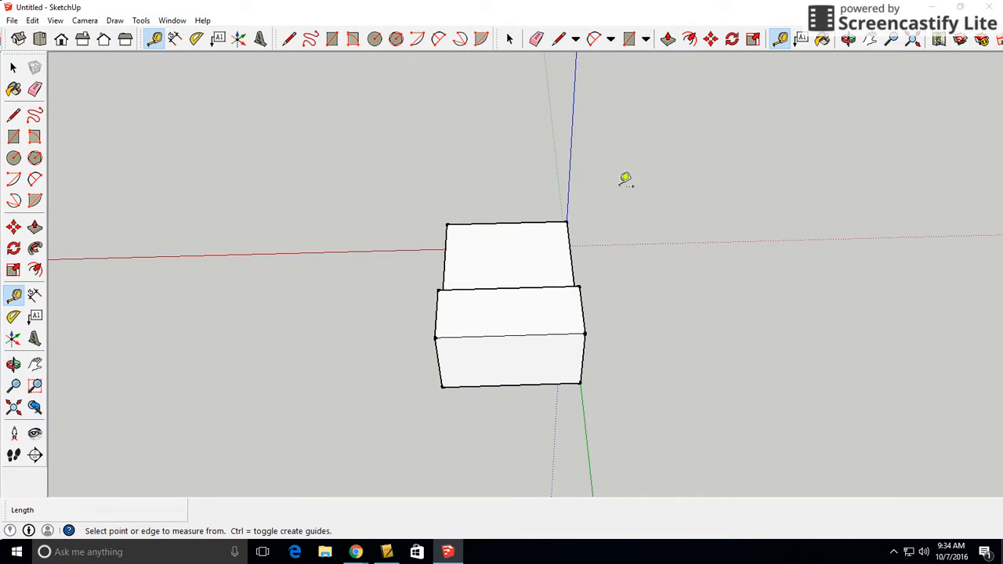
click(437, 313)
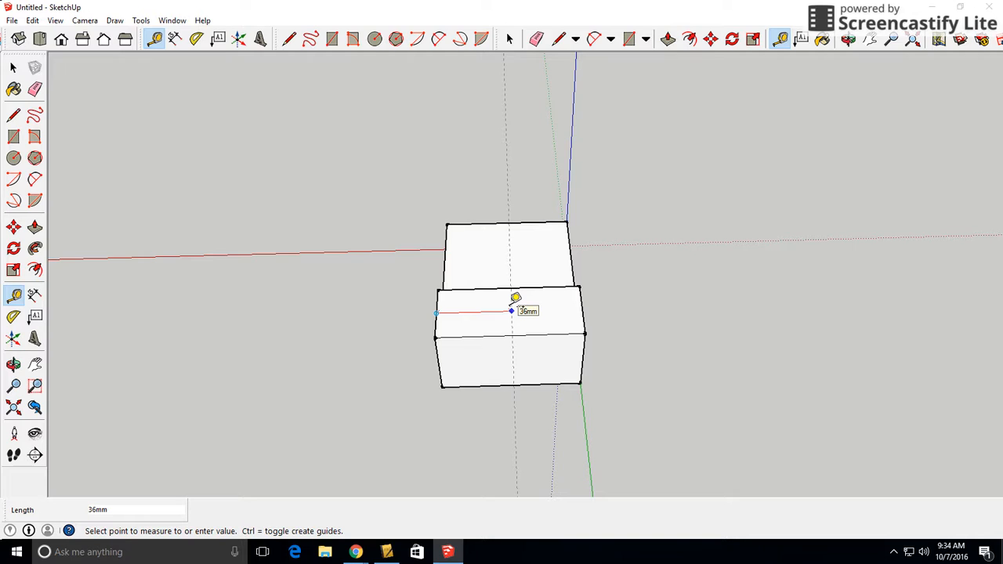
text(35)
key(Return)
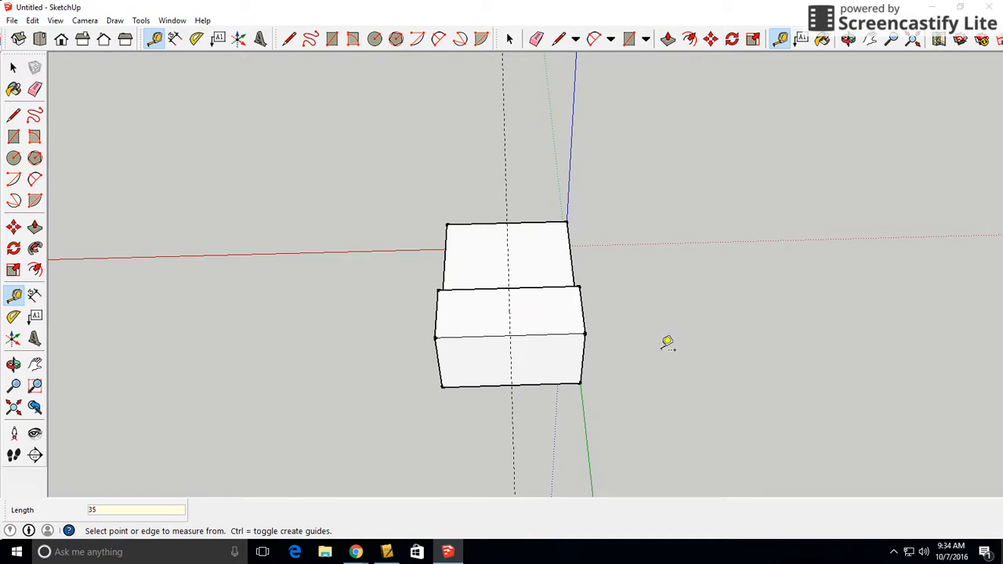
middle_drag(665, 342, 611, 260)
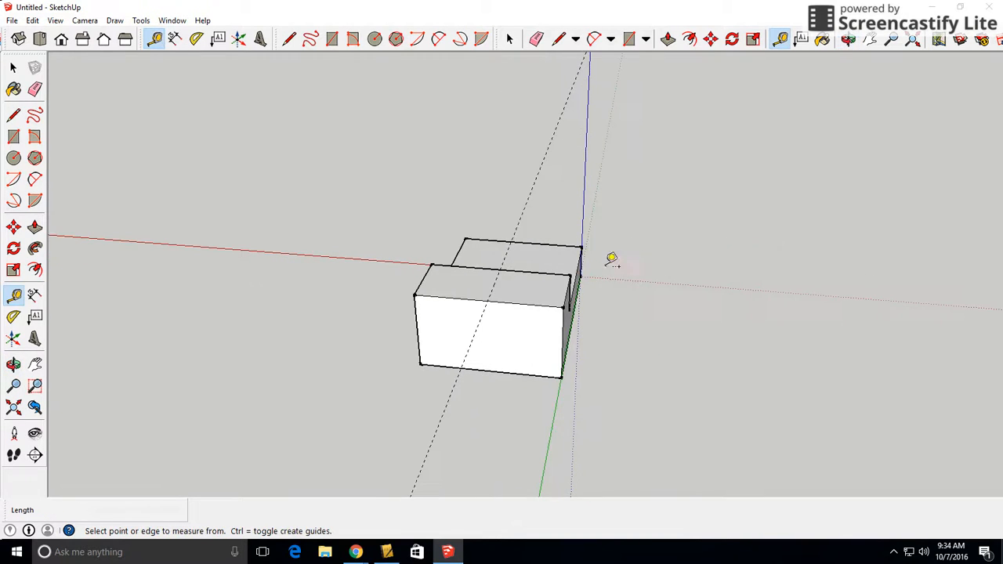
click(572, 283)
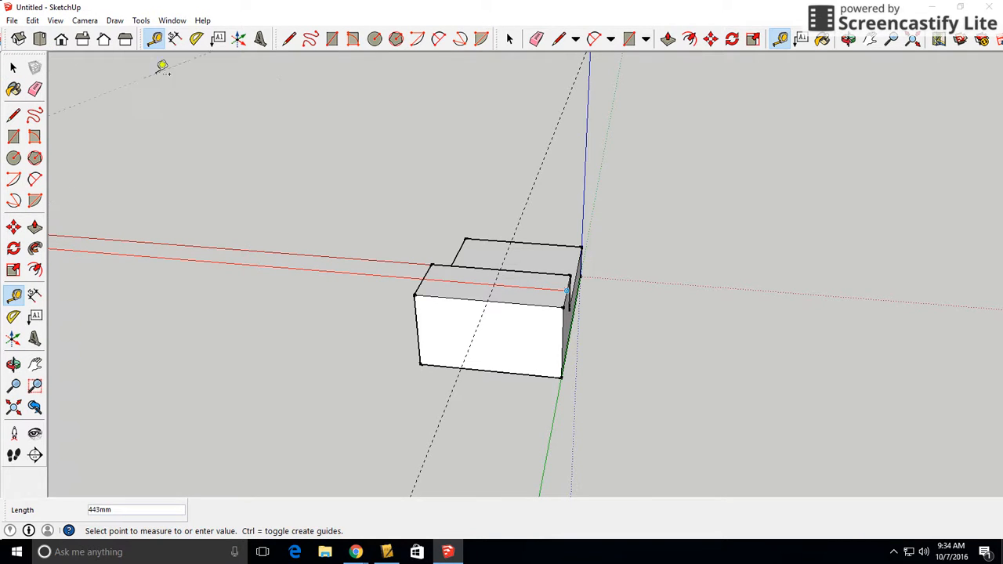
Consult the part drawing in the browser and draw a 20 mm line from the centre guide along the raised section's outer top edge
click(13, 115)
scroll(451, 292, up, 2)
scroll(451, 293, up, 2)
mouse_move(460, 287)
middle_down()
mouse_move(549, 249)
mouse_move(566, 333)
middle_up()
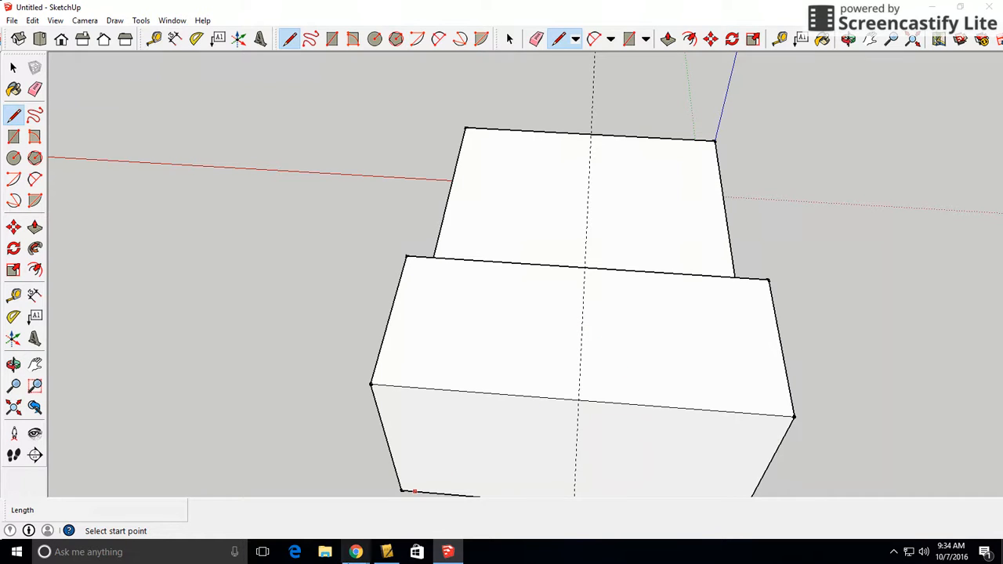
mouse_move(362, 554)
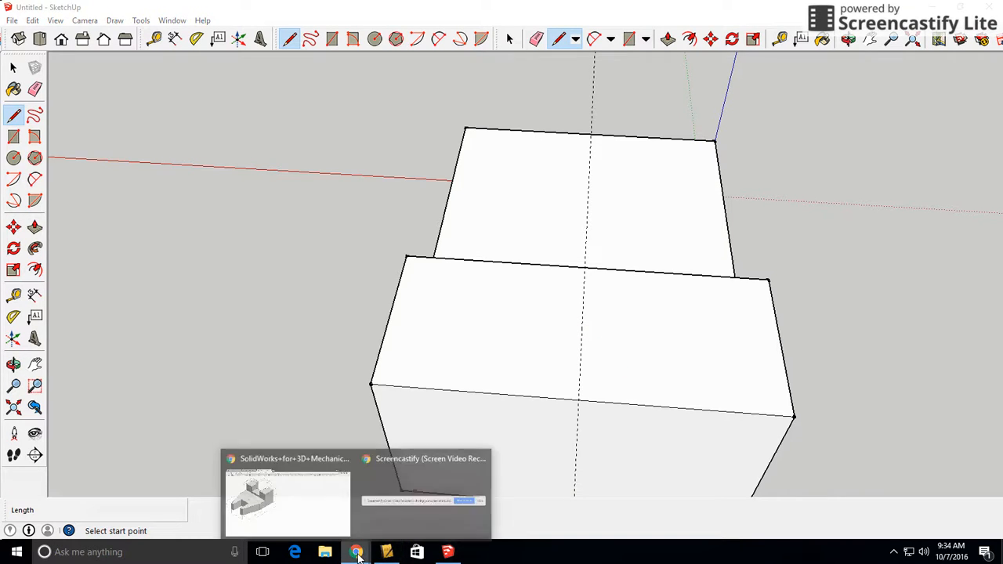
click(290, 482)
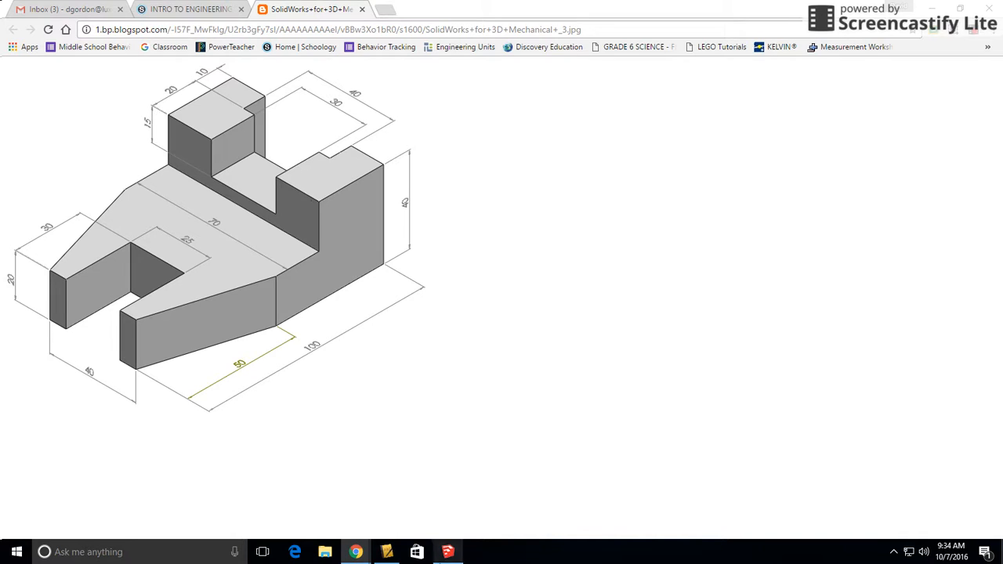
click(446, 553)
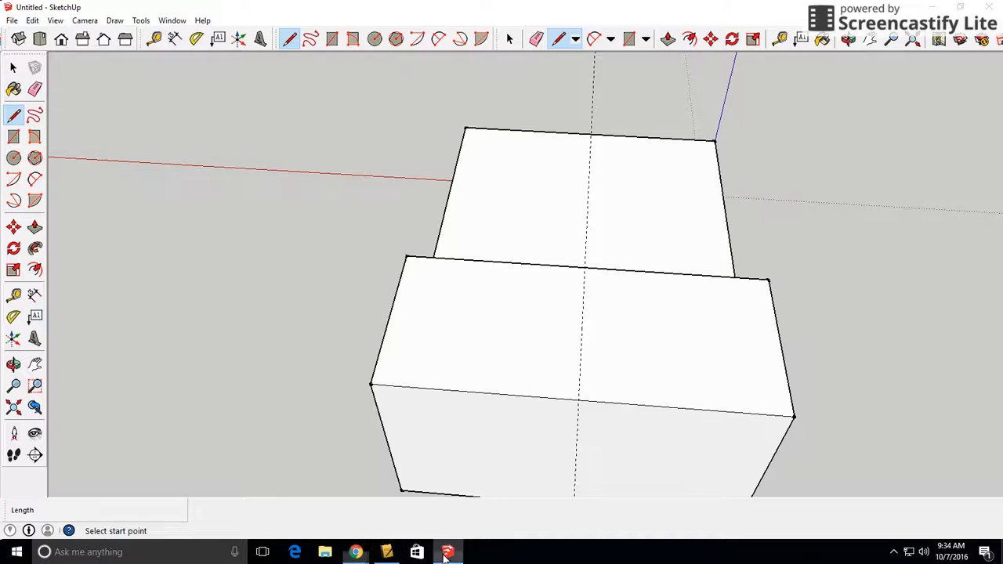
click(578, 400)
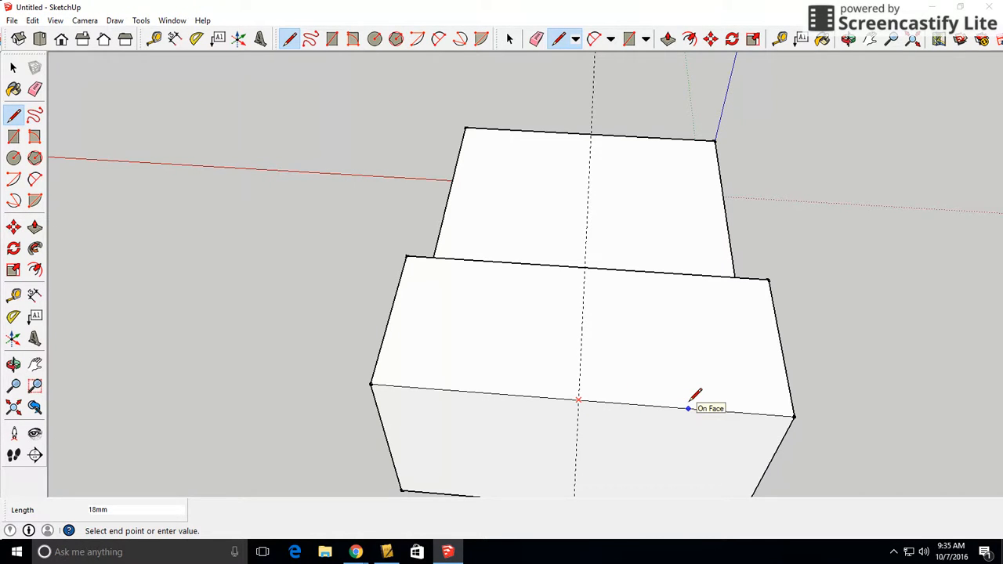
text(20)
key(Return)
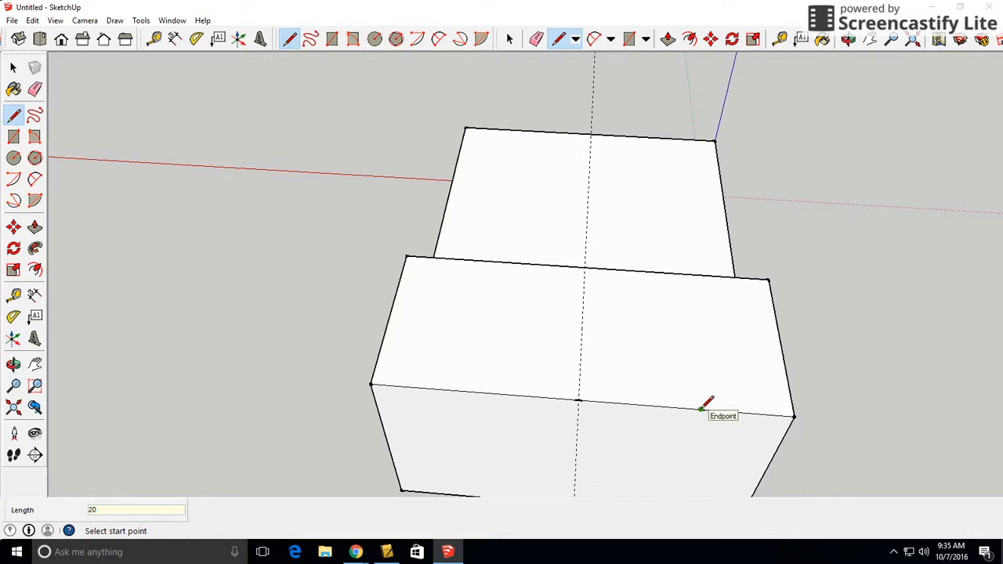
Complete the notch outline on the raised section's top face, 10 mm deep and 40 mm wide, closing it at the outer edge
click(701, 409)
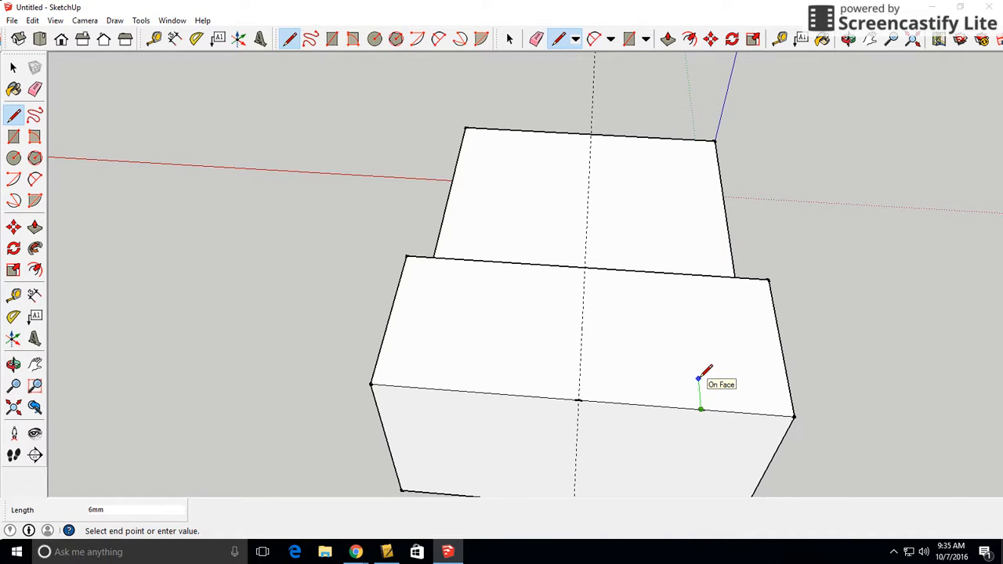
text(10)
key(Return)
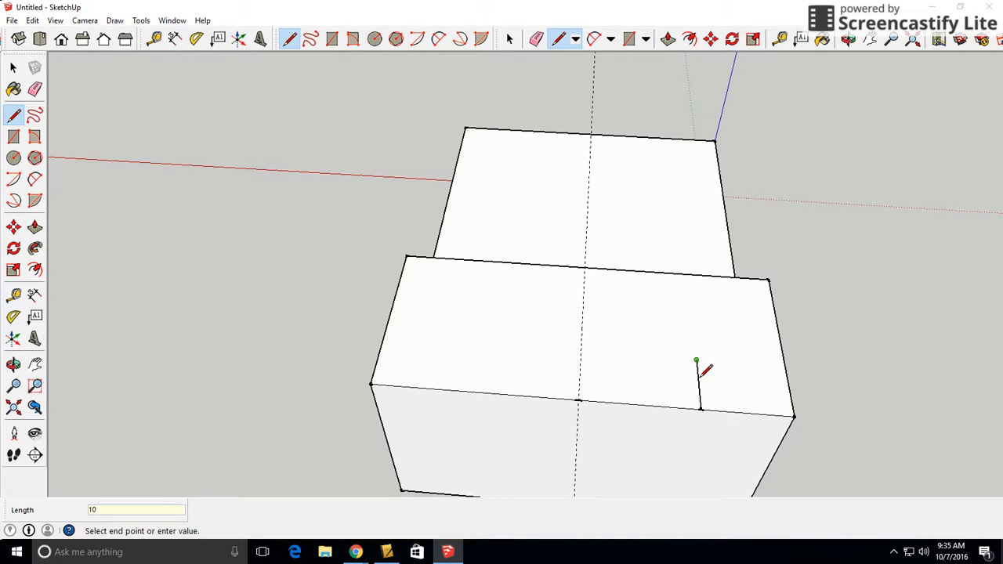
click(467, 343)
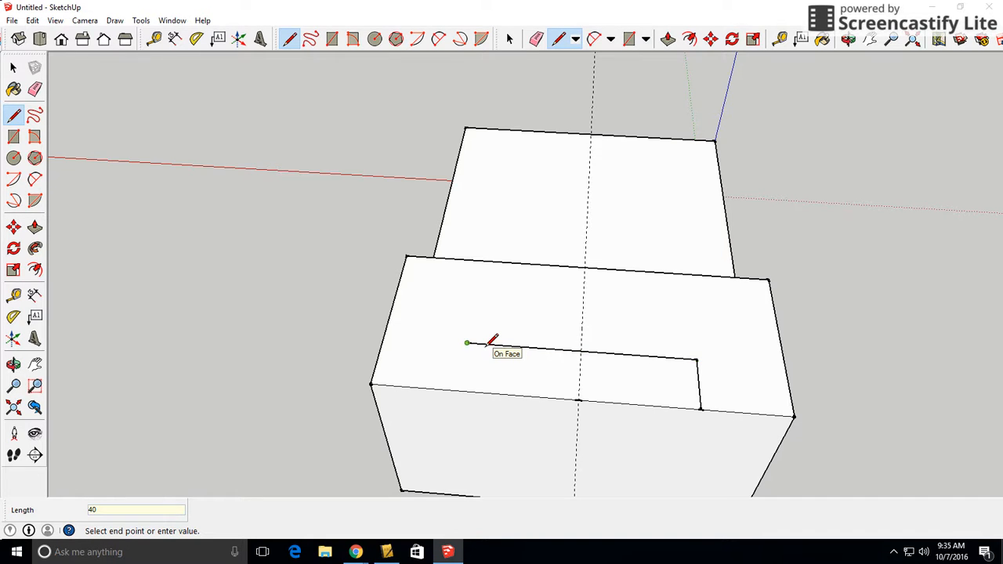
click(459, 389)
key(o)
middle_drag(912, 456, 858, 352)
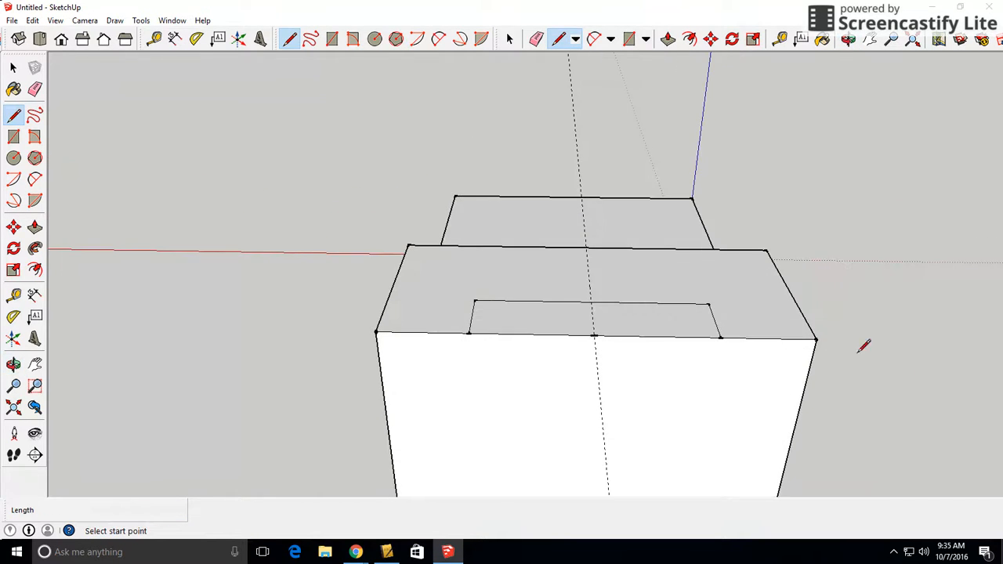
mouse_move(617, 373)
middle_down()
mouse_move(648, 401)
mouse_move(766, 447)
middle_up()
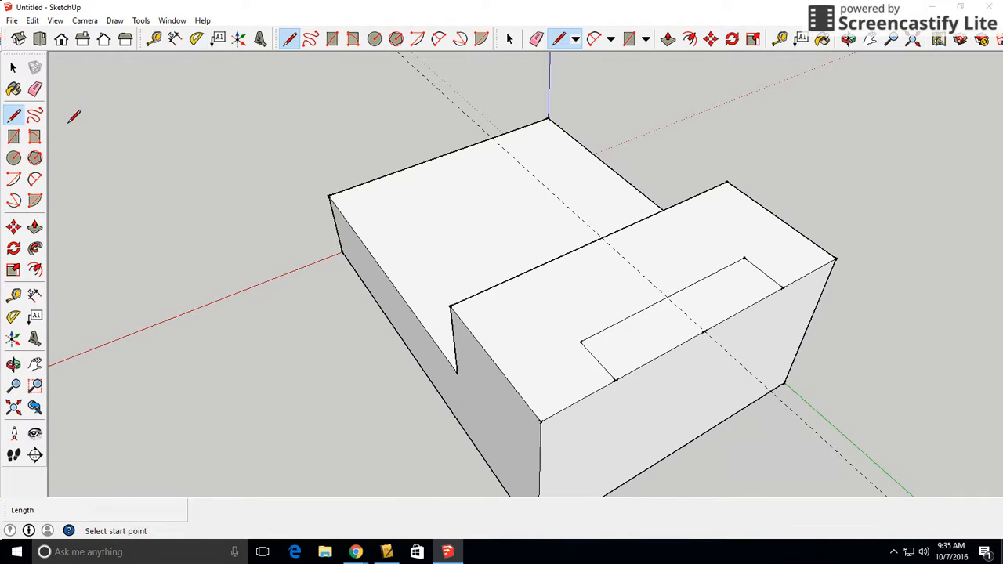
Push the notch profile on the raised section's top face down 40 mm, cutting it through the full height
click(35, 227)
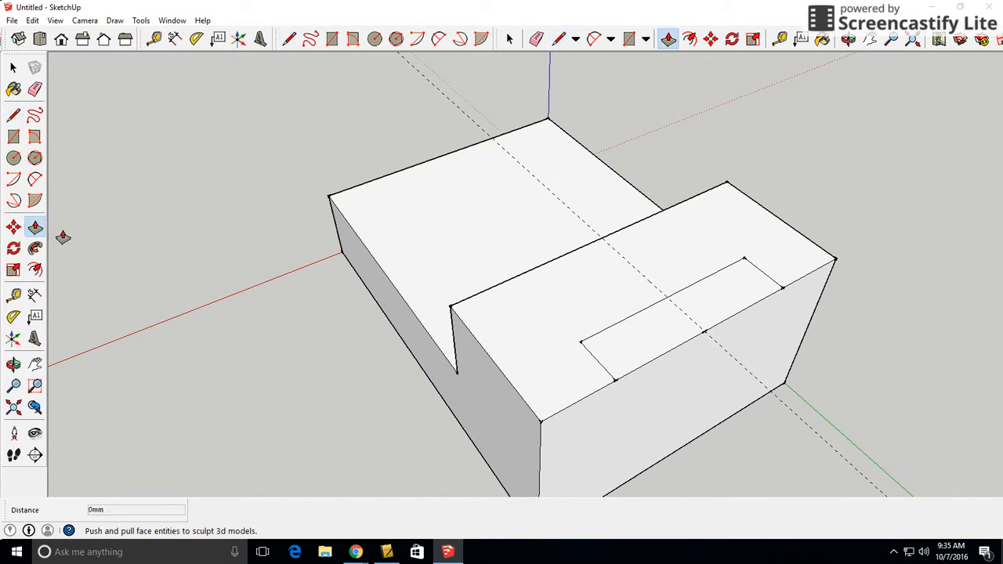
click(630, 351)
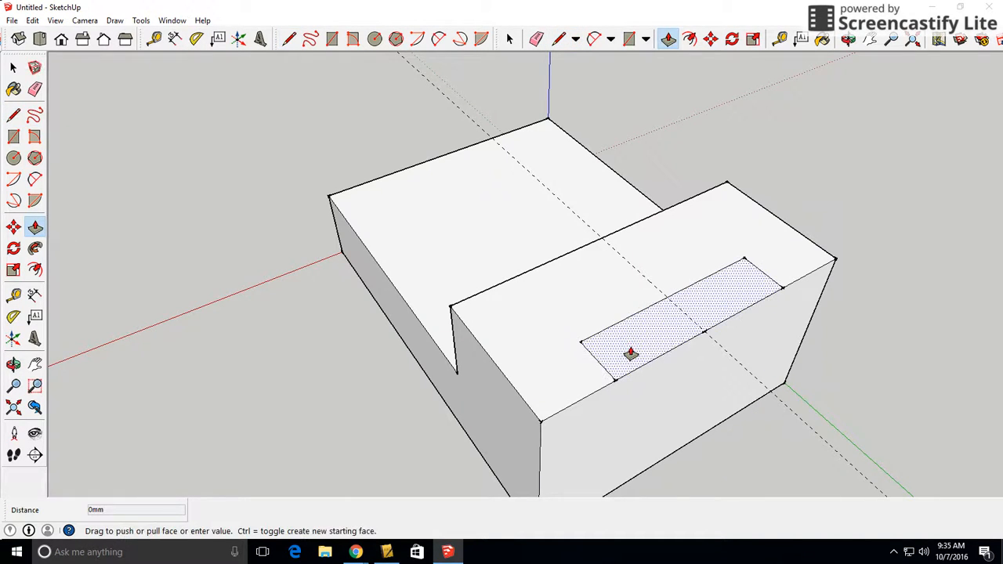
click(638, 480)
middle_drag(300, 360, 731, 216)
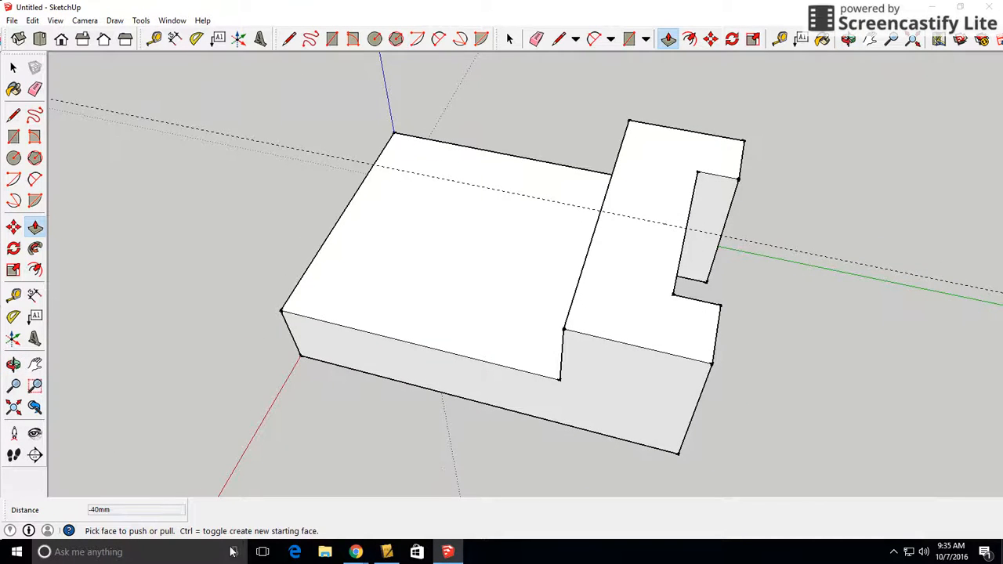
Consult the part drawing in the browser and draw a 15 mm line from the centre guide along the raised section's inner top edge
click(362, 557)
click(297, 517)
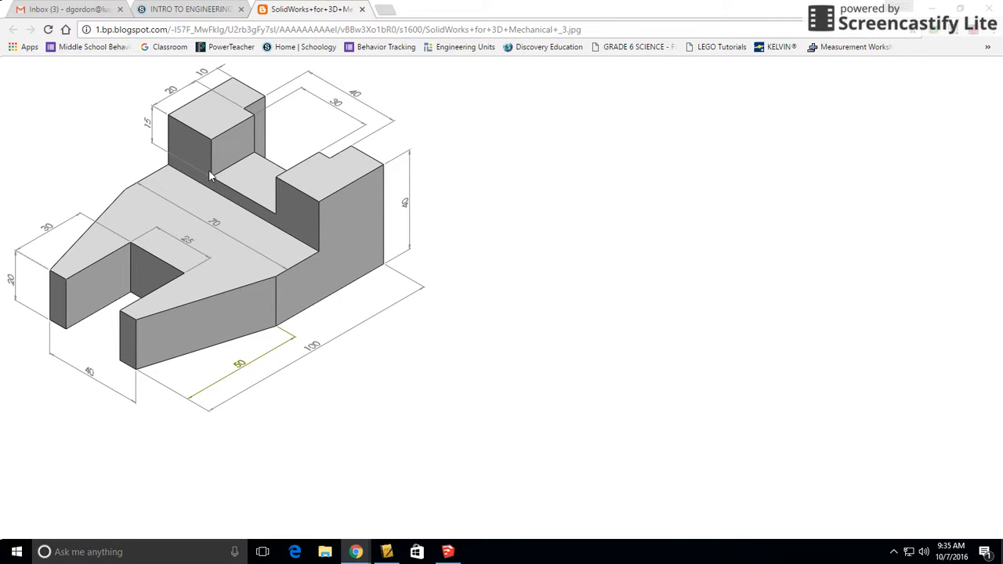
click(447, 552)
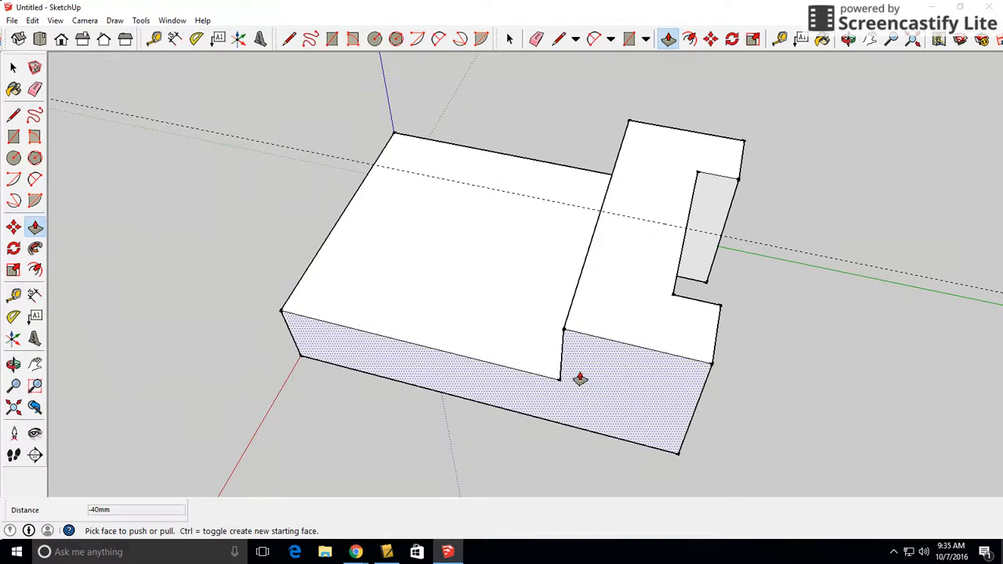
mouse_move(578, 381)
middle_down()
mouse_move(880, 266)
mouse_move(499, 228)
mouse_move(540, 183)
middle_up()
key(p)
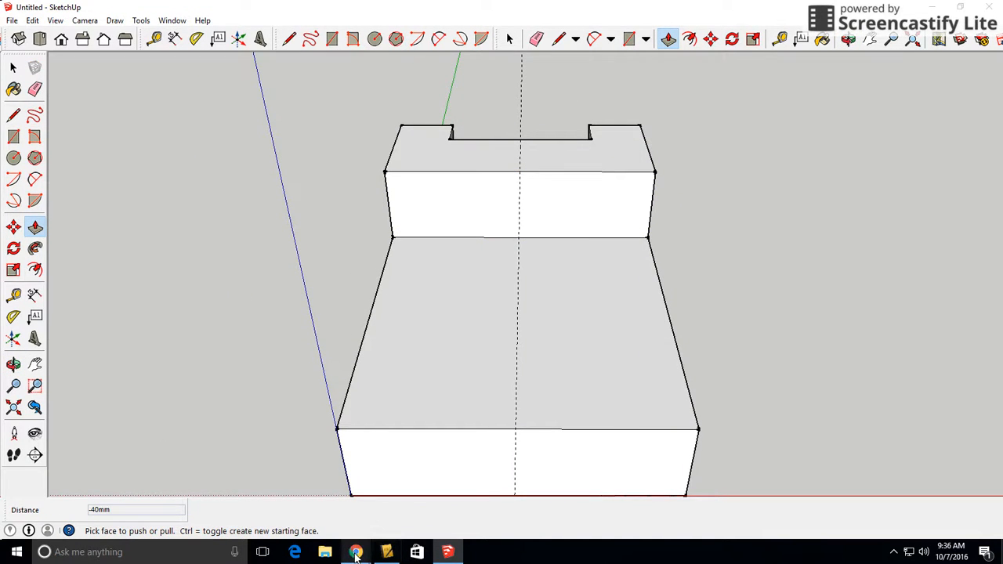
mouse_move(356, 552)
click(333, 509)
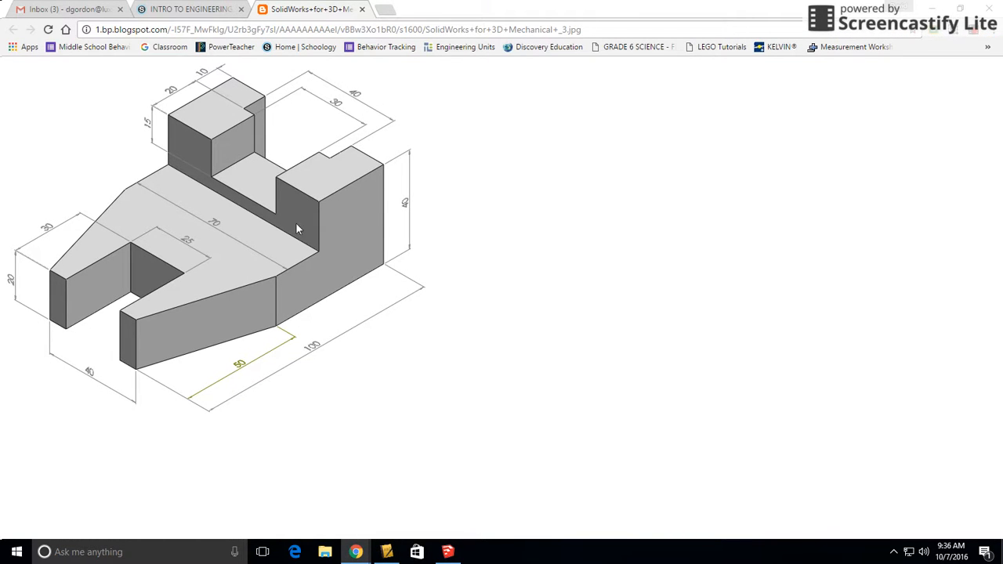
click(447, 552)
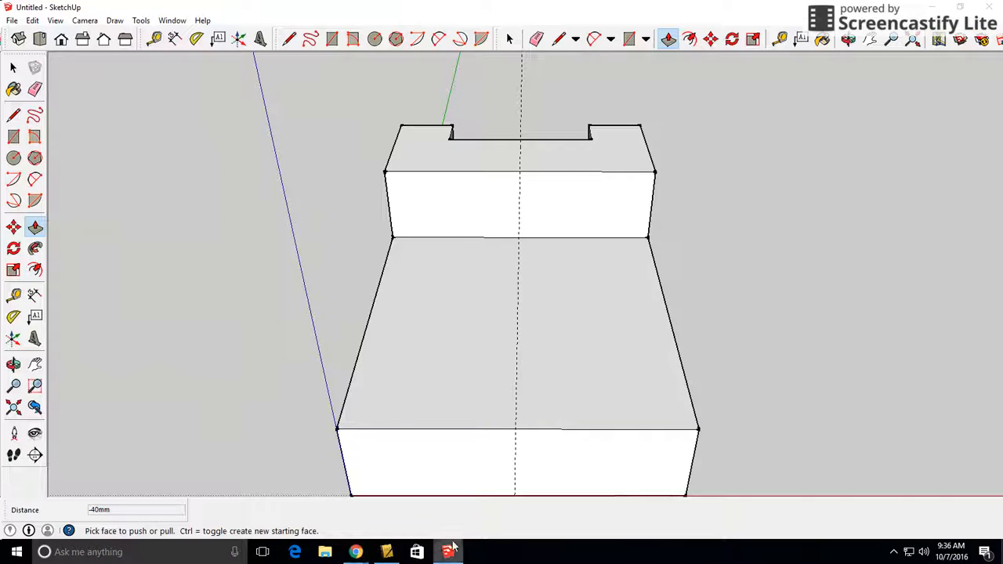
click(14, 116)
click(520, 172)
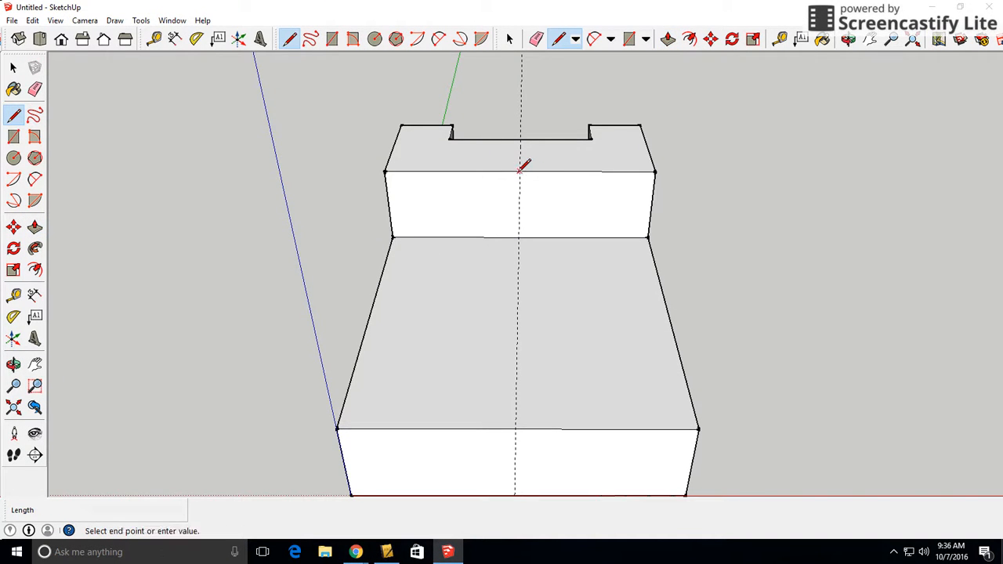
click(466, 171)
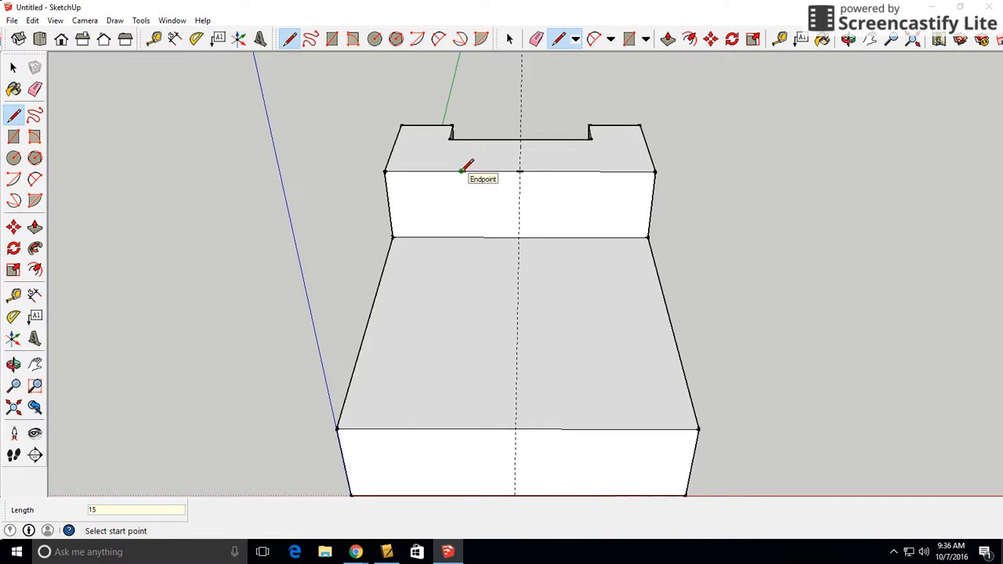
Complete the slot outline on the raised section's inner vertical face, 15 mm deep and 30 mm wide, closing it at the top edge
click(462, 171)
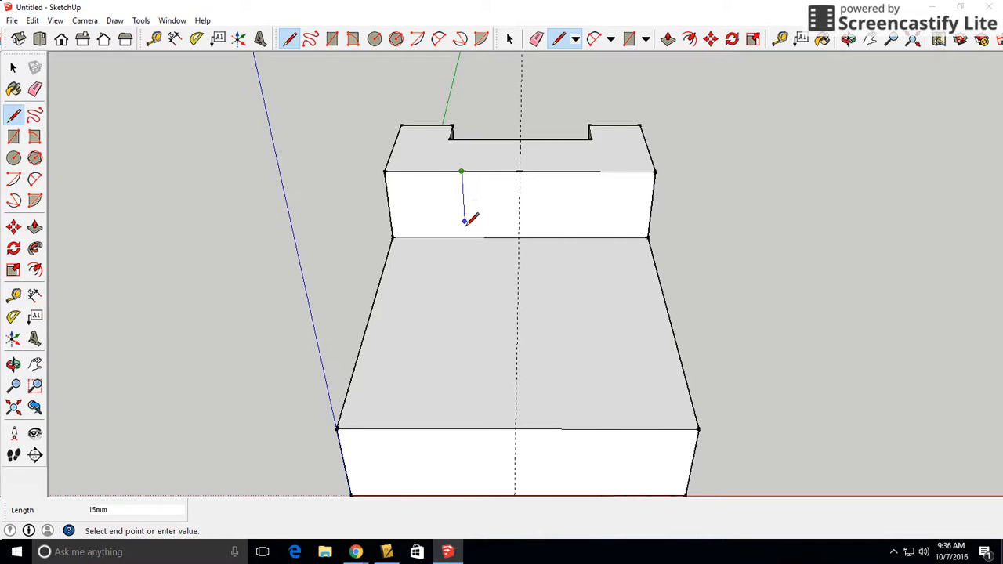
middle_drag(473, 226, 645, 168)
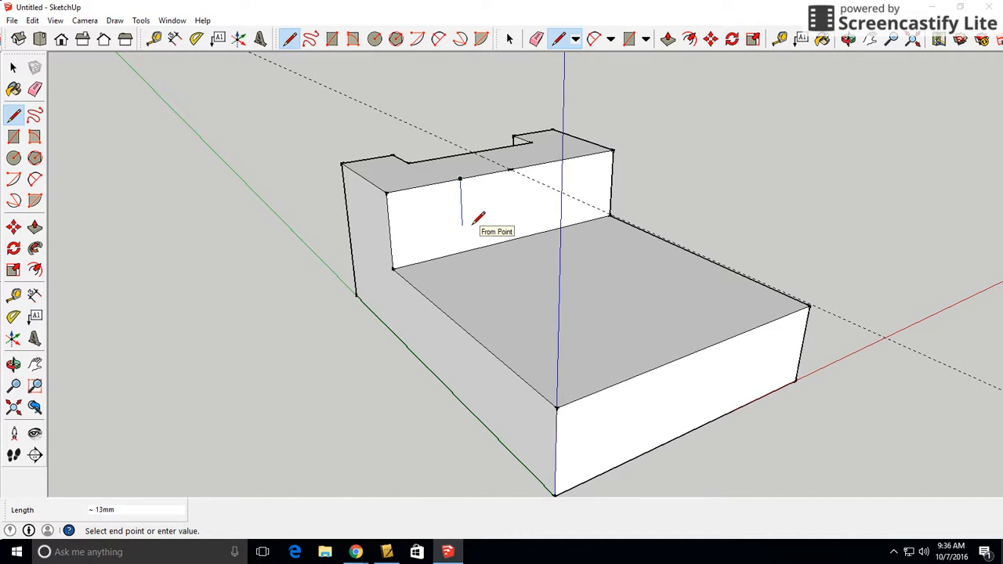
text(1)
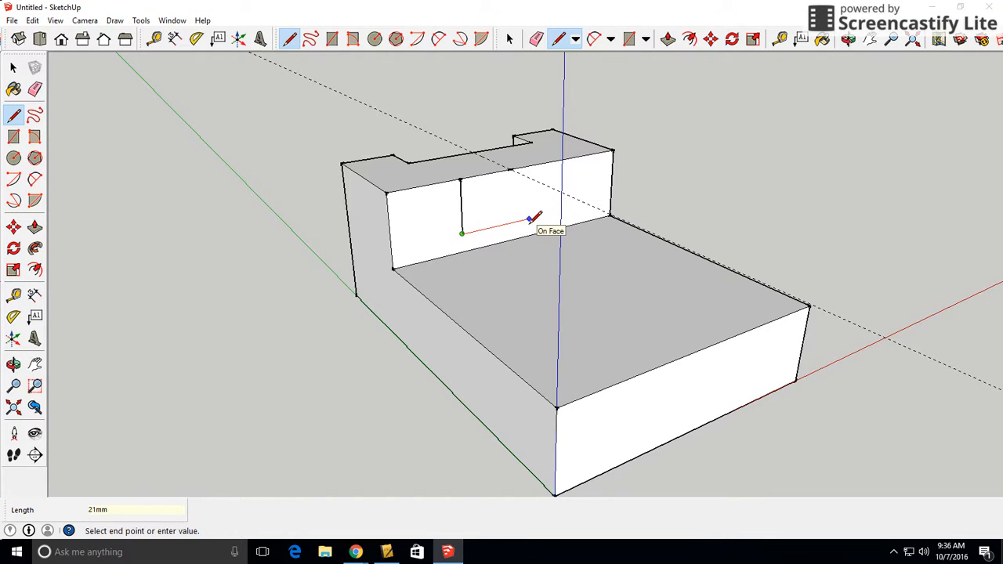
text(30)
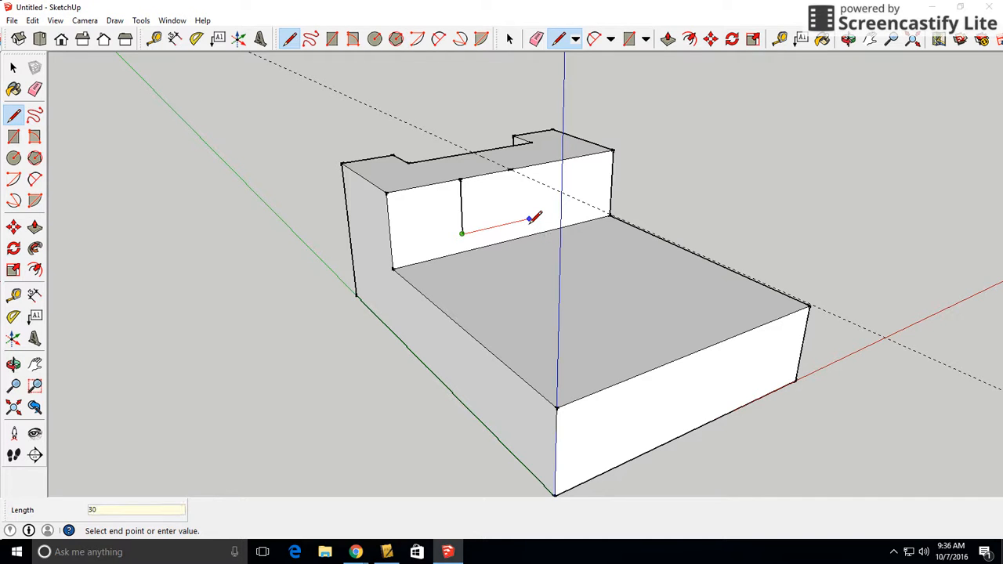
key(Return)
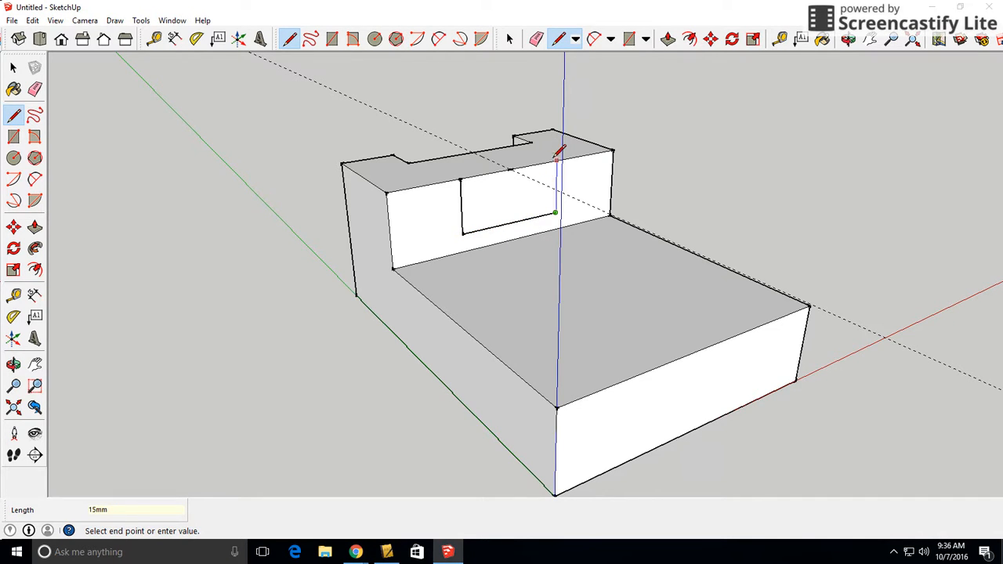
key(Escape)
key(o)
drag(745, 159, 586, 272)
key(l)
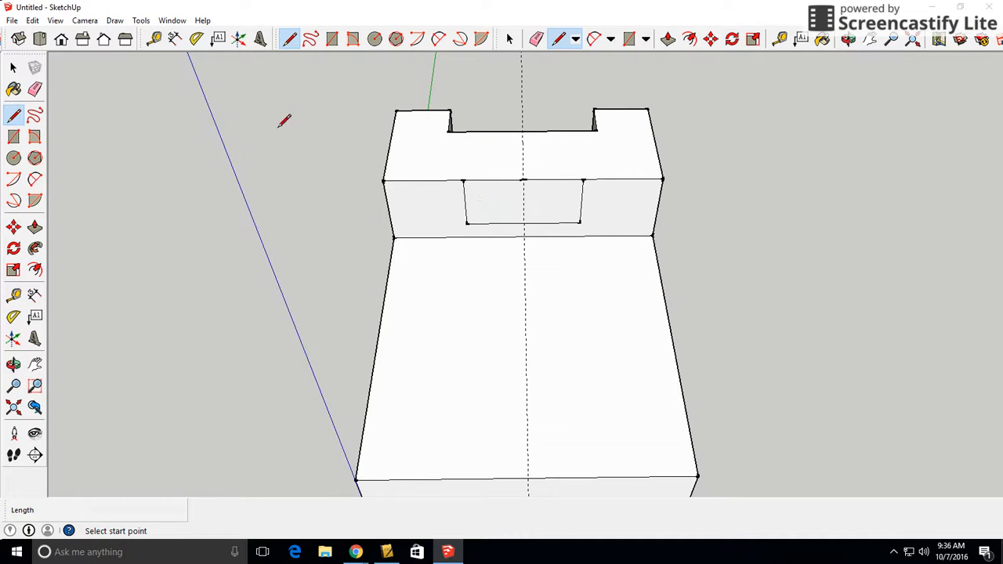
Push the slot profile on the inner vertical face back 20 mm, cutting it through to the outer notch
click(35, 226)
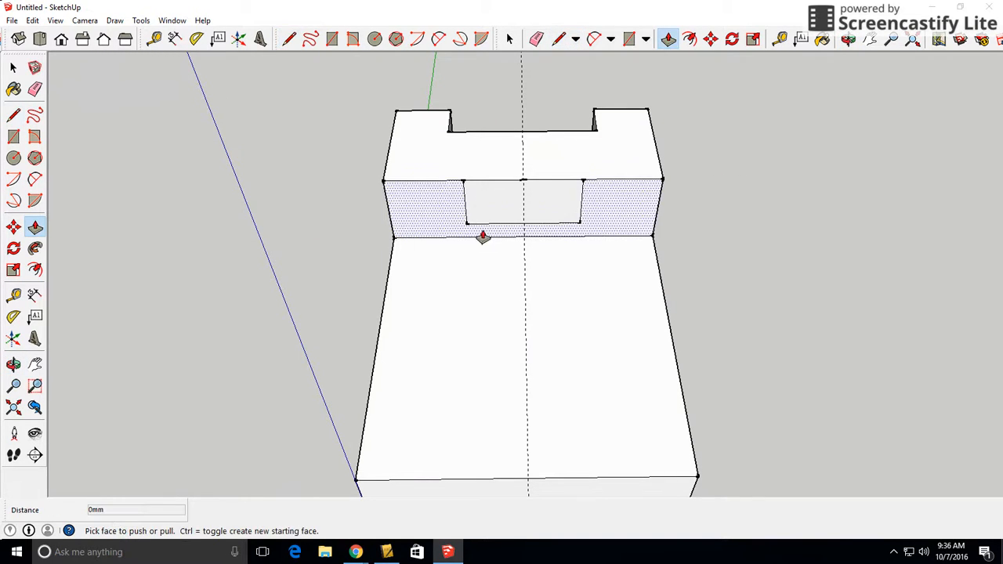
drag(545, 213, 546, 148)
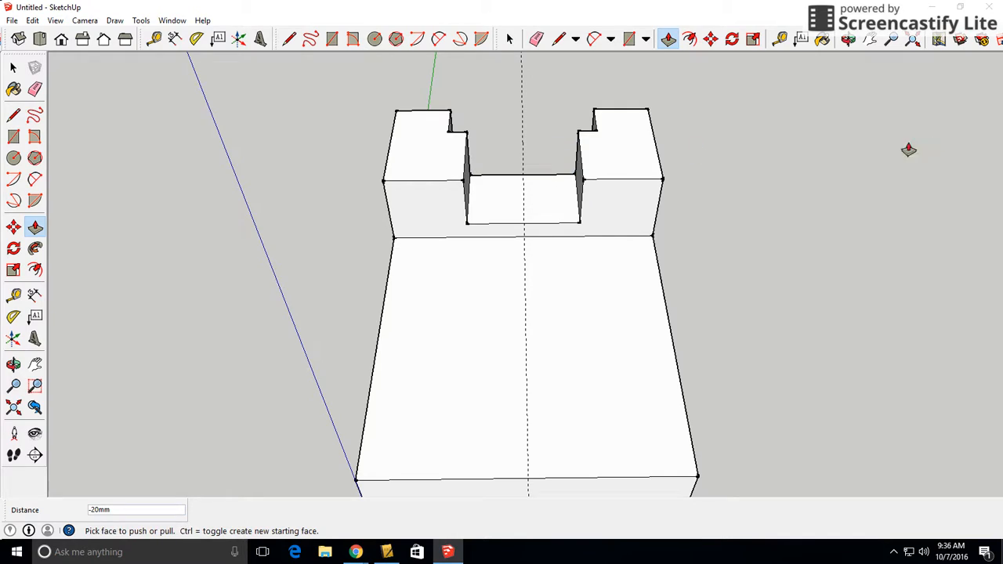
middle_drag(873, 141, 157, 89)
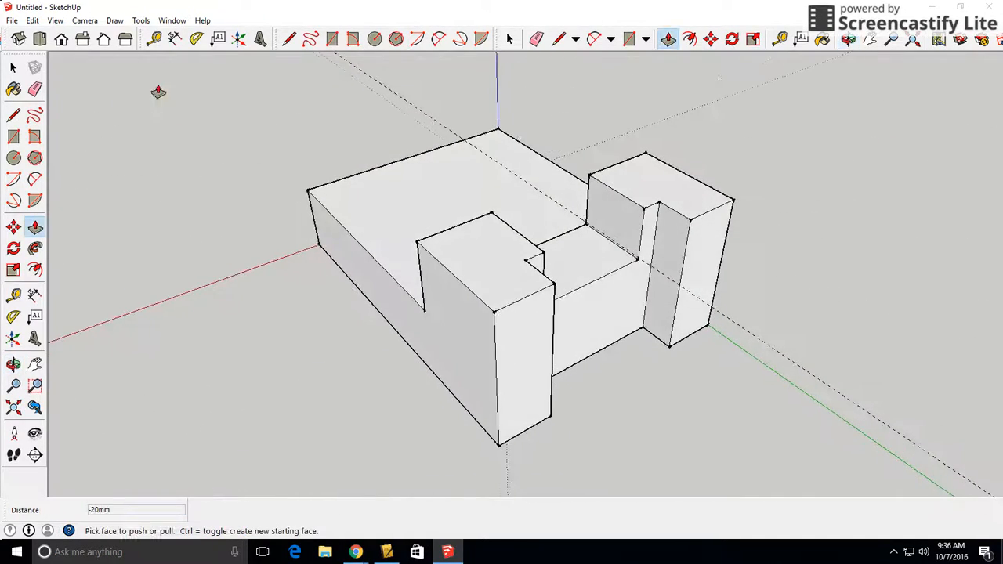
middle_drag(682, 230, 540, 156)
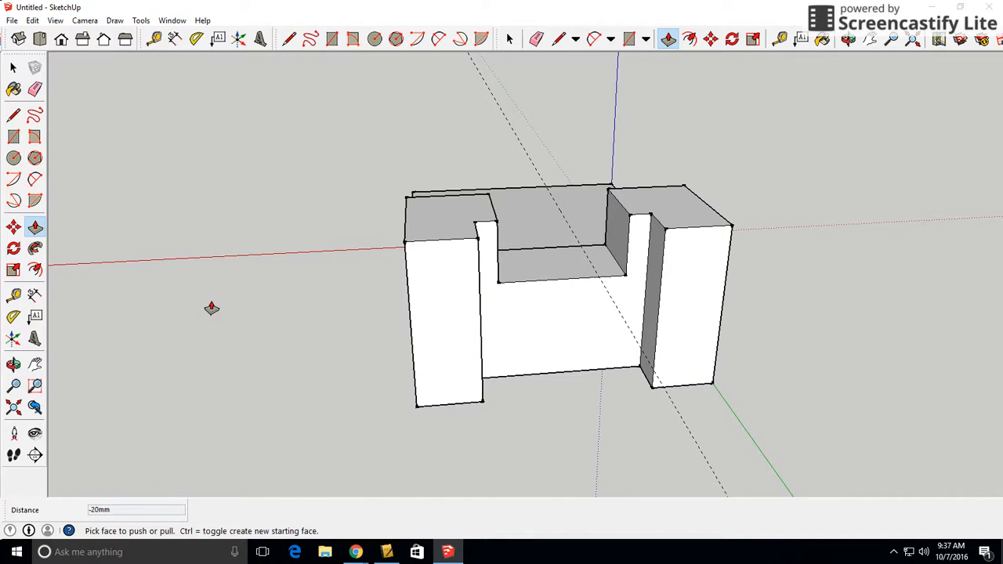
middle_drag(210, 306, 431, 373)
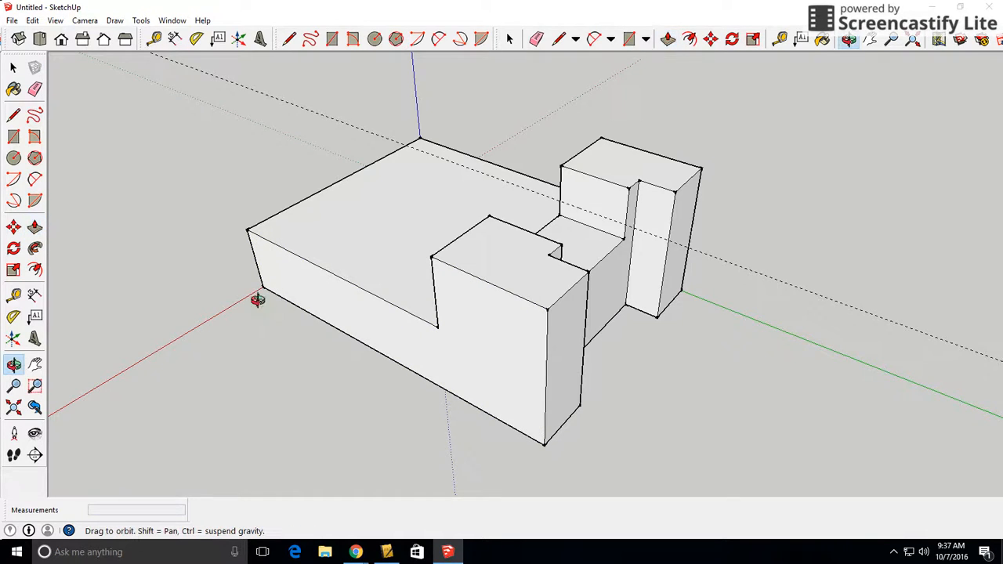
middle_drag(257, 297, 664, 329)
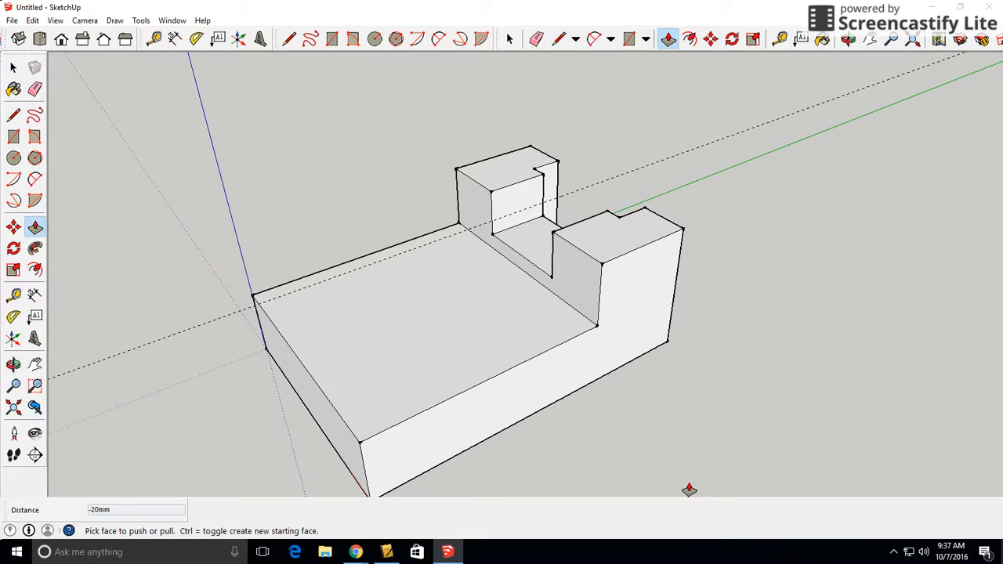